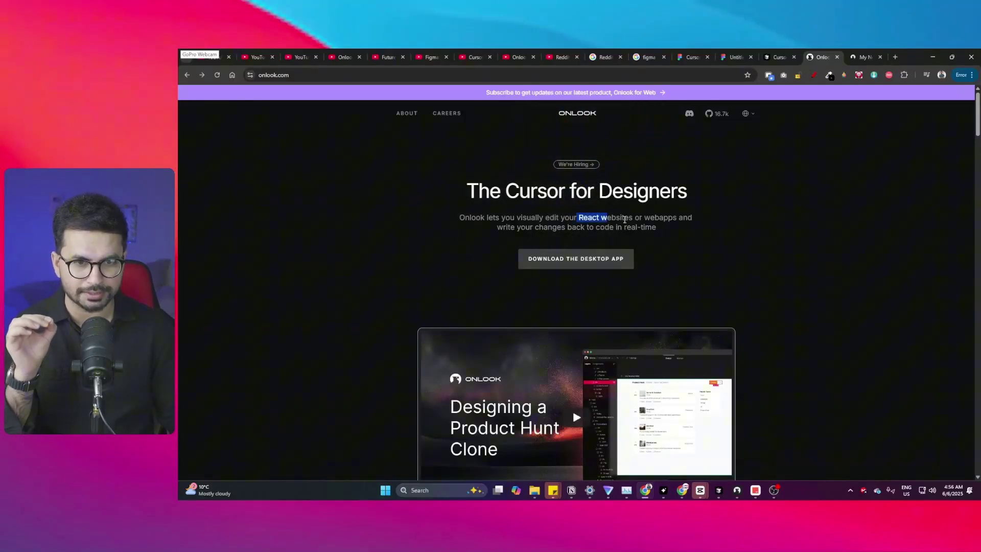
Clear the text selection in the Onlook homepage's hero subtitle
click(488, 197)
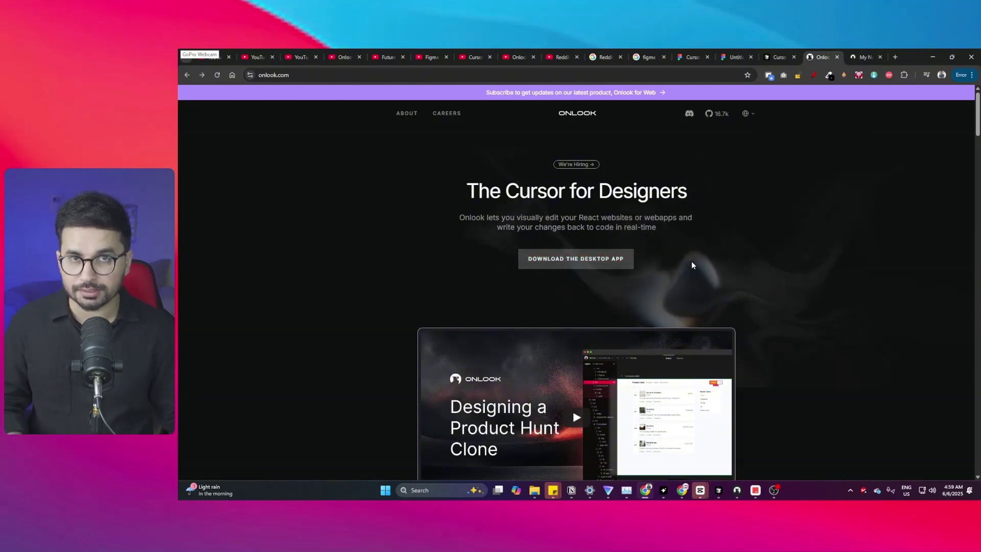
Open onlook.com/download and scroll down to the platform download buttons
click(598, 267)
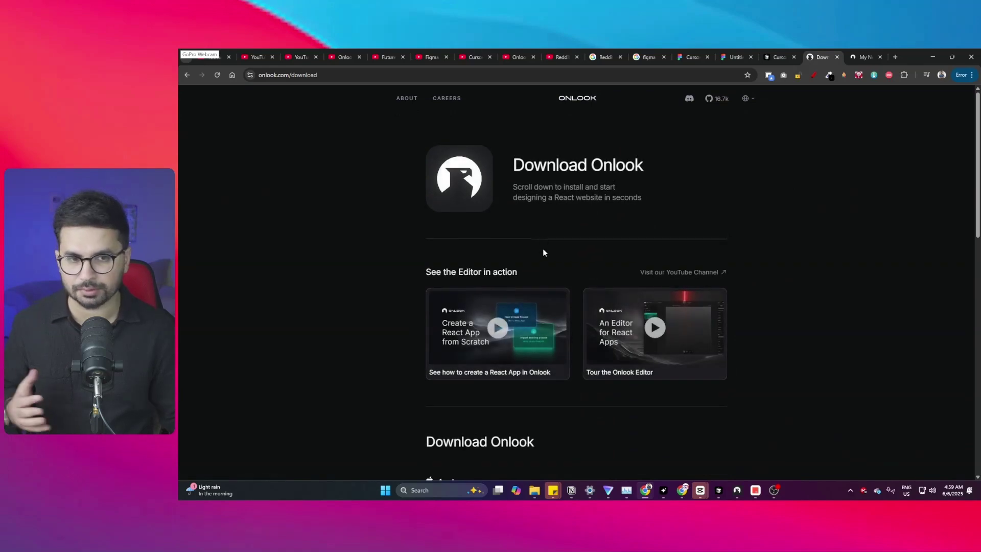
scroll(541, 231, down, 5)
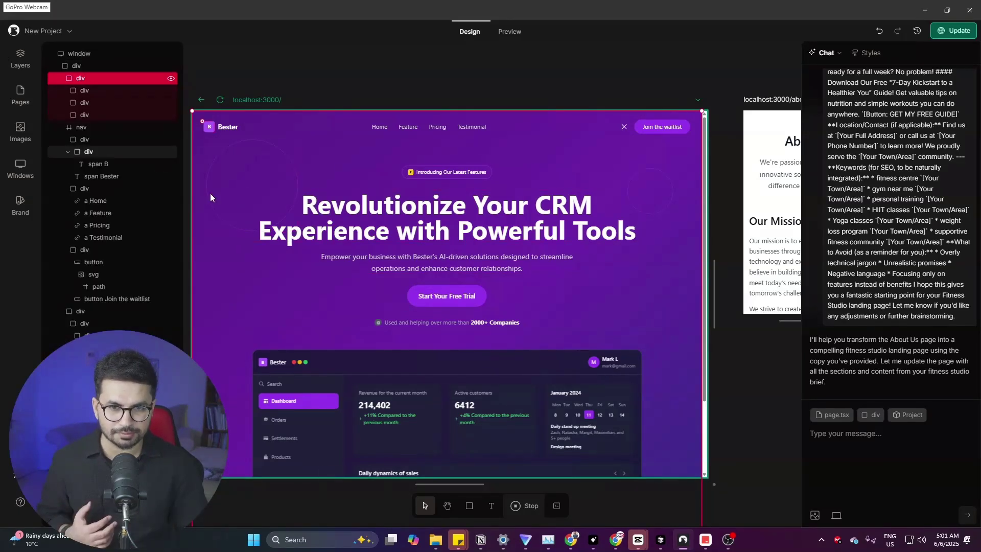
Browse the Layers and Pages panels and pan the canvas to show the About Us frame fully
mouse_move(20, 58)
scroll(111, 201, down, 3)
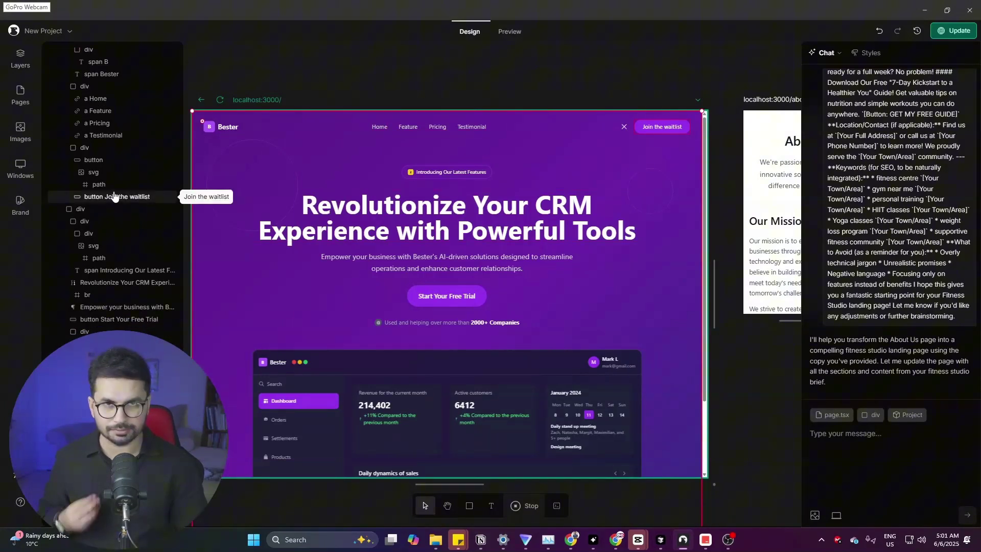
scroll(118, 187, up, 3)
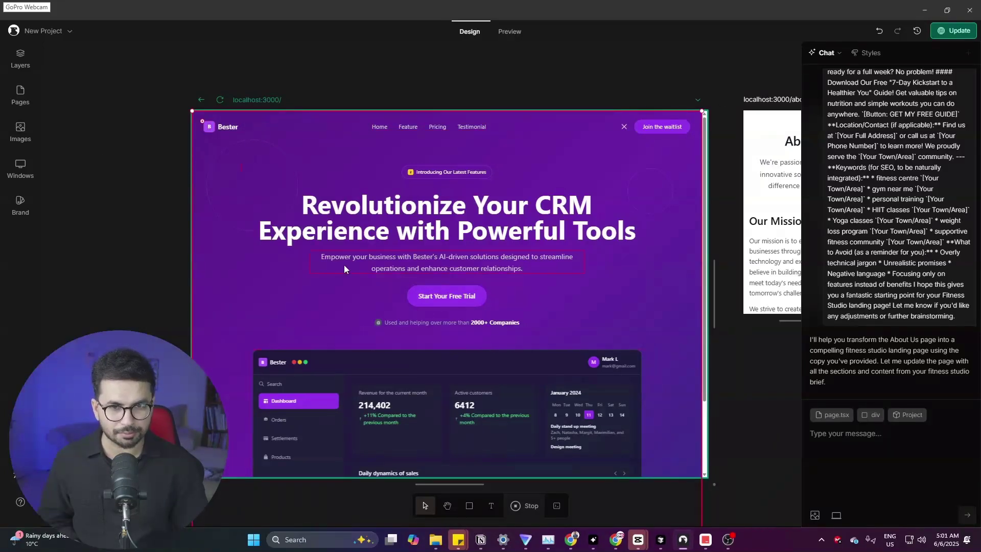
drag(724, 371, 561, 310)
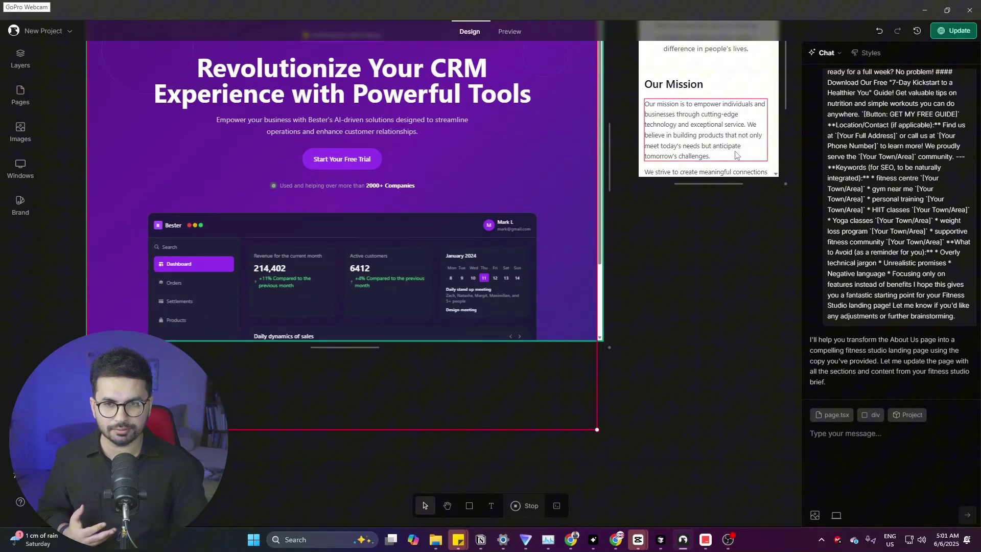
mouse_move(21, 94)
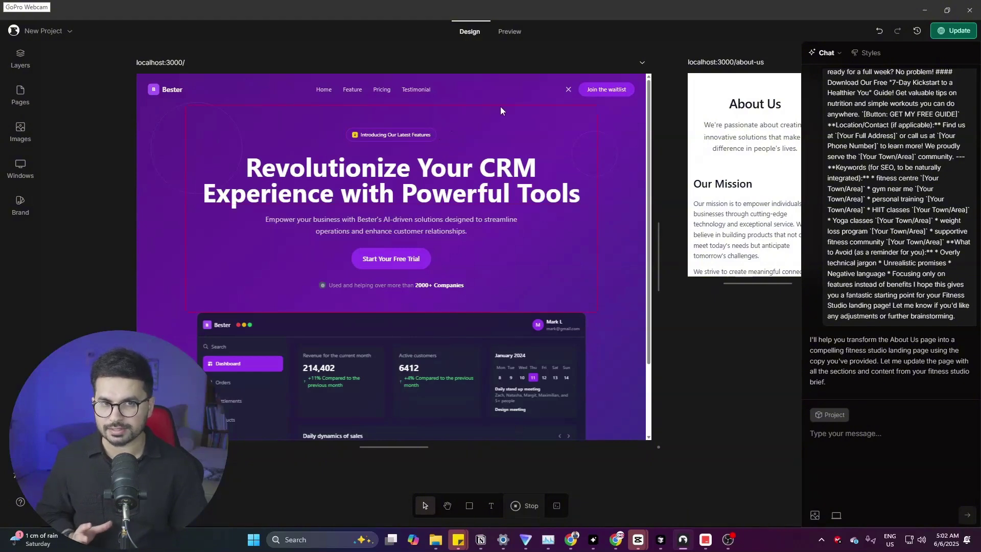
Open the hero section in Cursor with 'View element in Cursor', allowing the file to open
click(474, 109)
right_click(475, 108)
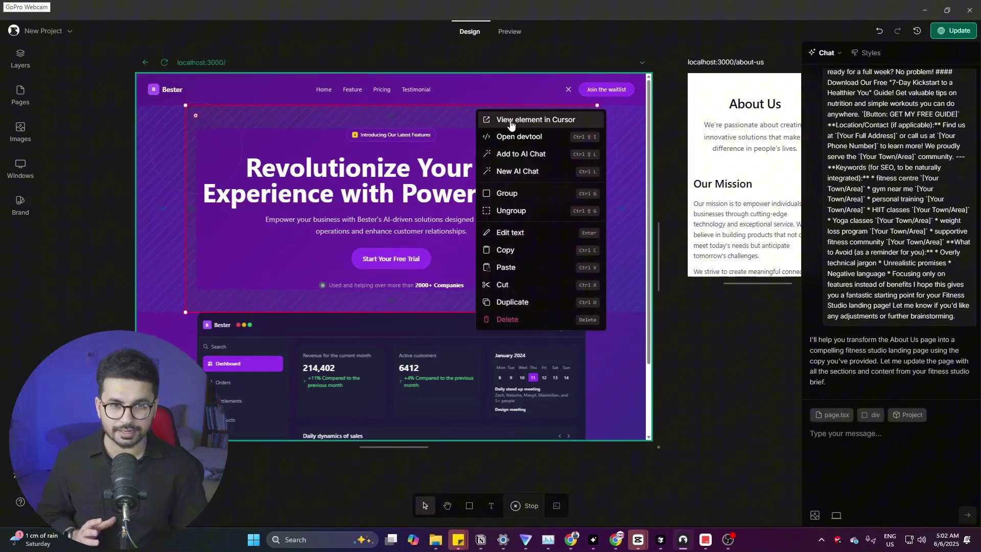
click(511, 123)
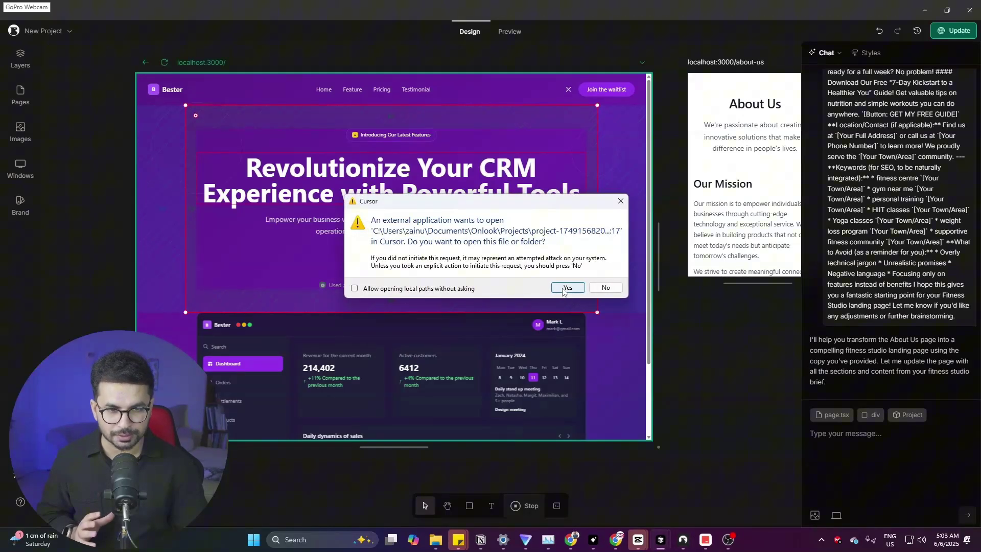
click(567, 287)
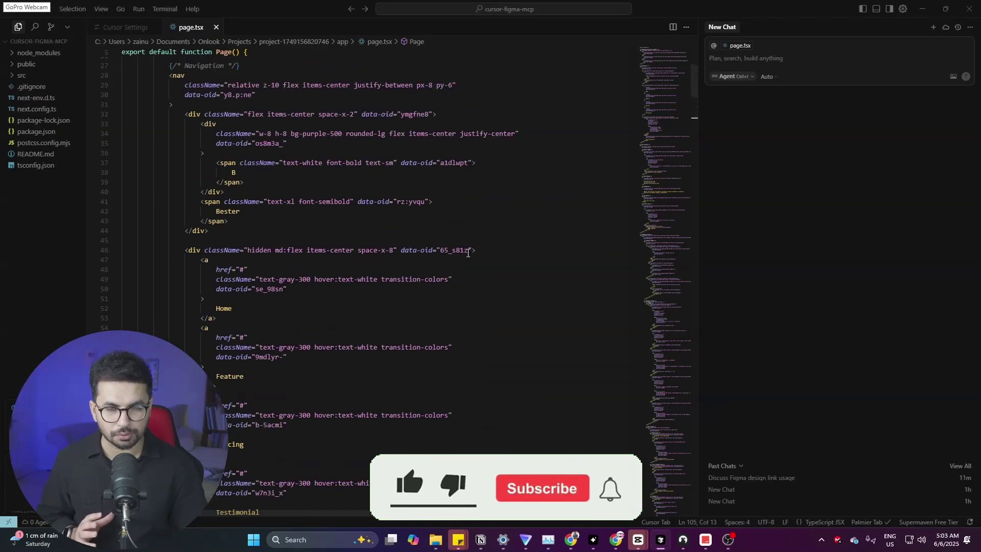
Scroll through page.tsx down to the 'Start Your Free Trial' button and social proof markup
scroll(475, 276, up, 8)
scroll(483, 307, down, 20)
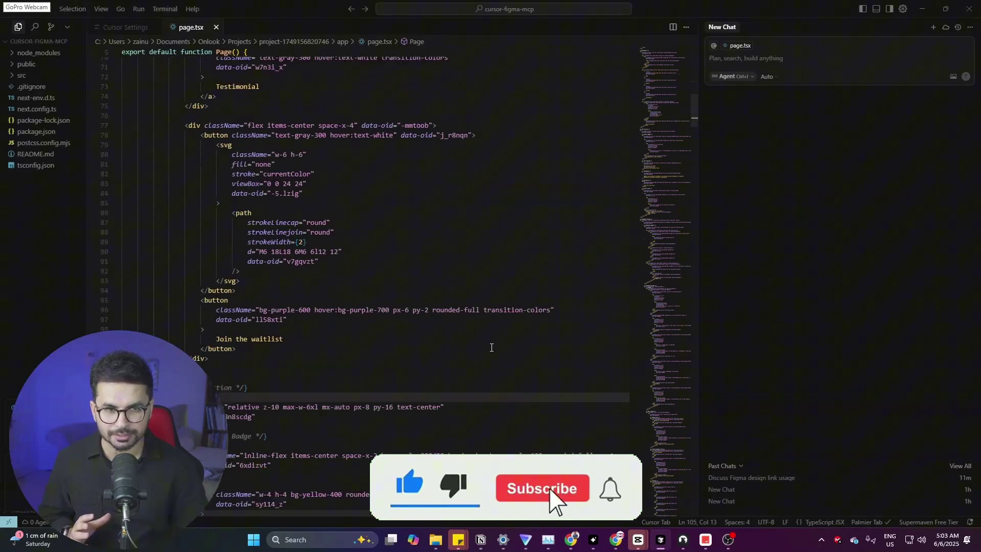
scroll(491, 348, down, 6)
scroll(460, 317, down, 3)
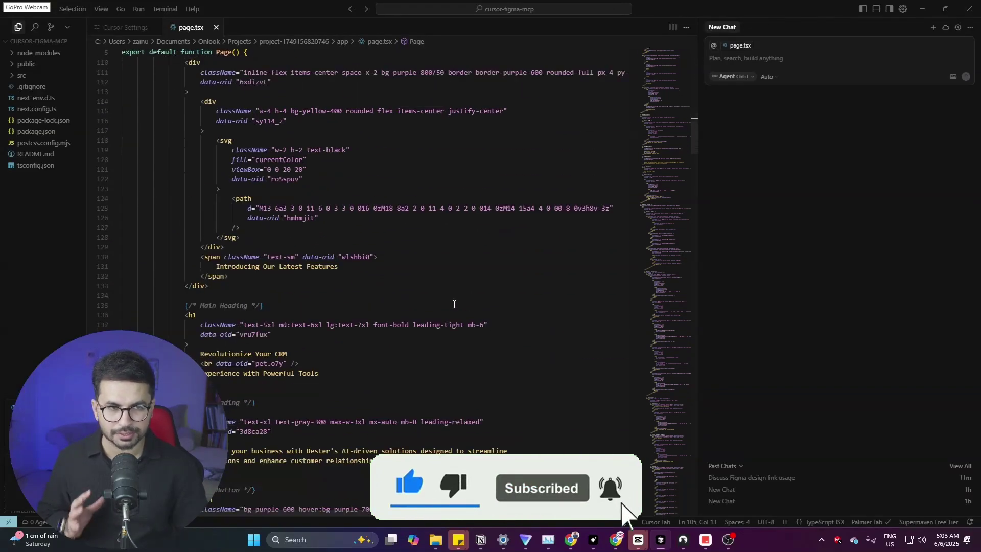
scroll(451, 304, down, 7)
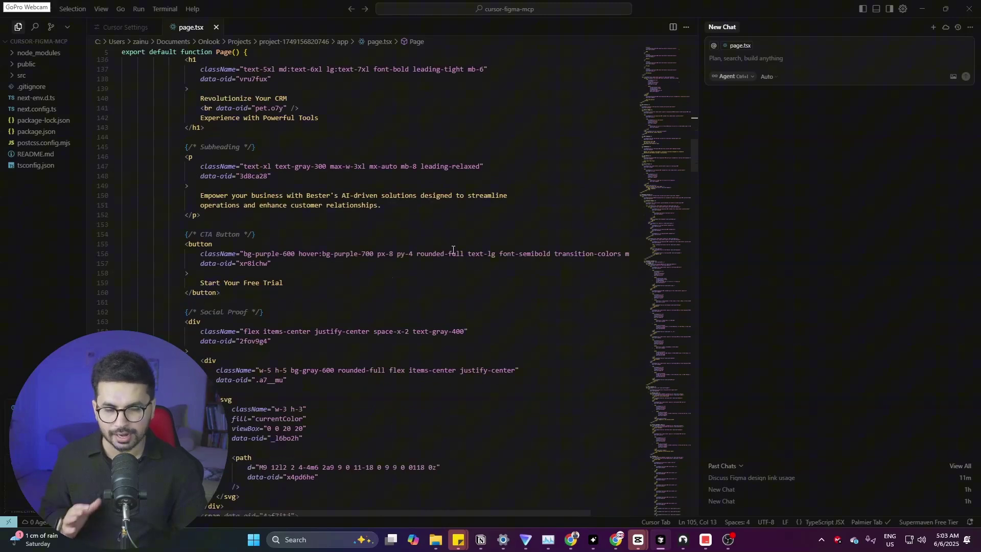
scroll(452, 238, down, 3)
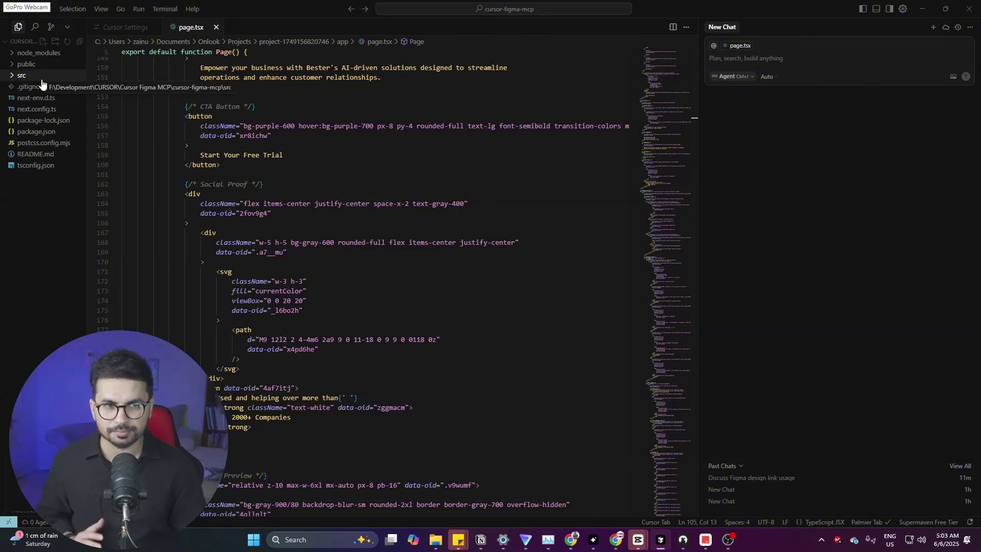
Alternate between the Onlook design and the page.tsx code in Cursor
key(alt+Tab)
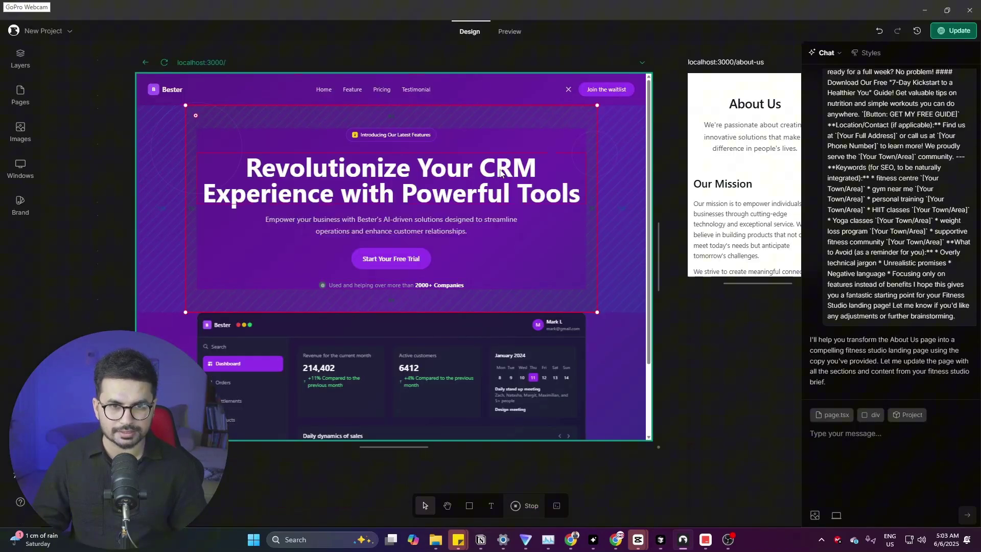
key(alt+Tab)
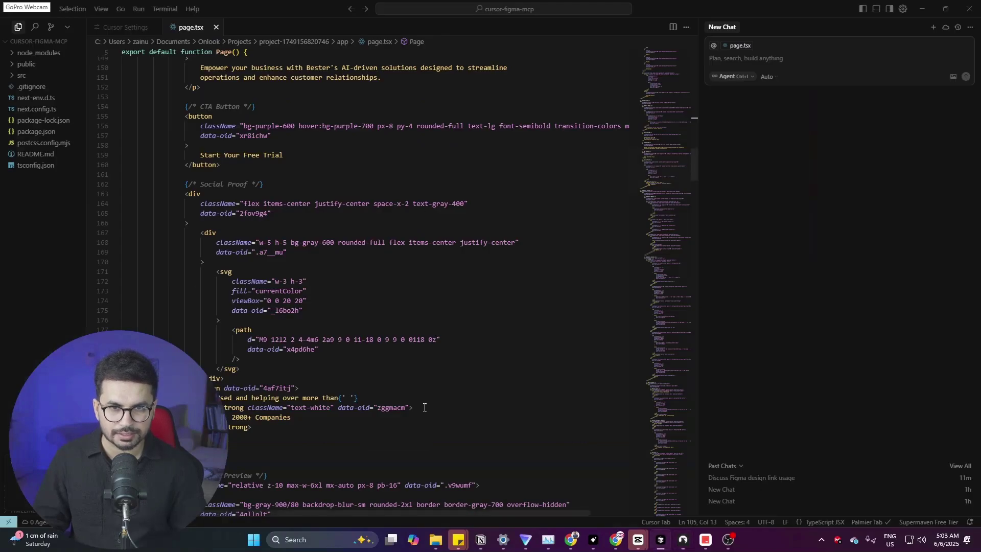
key(alt+Tab)
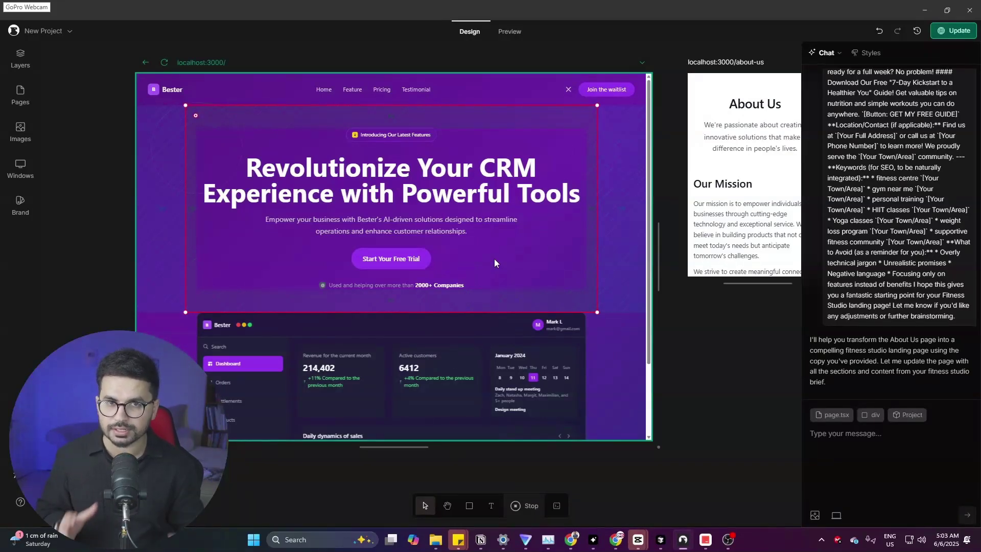
key(alt+Tab)
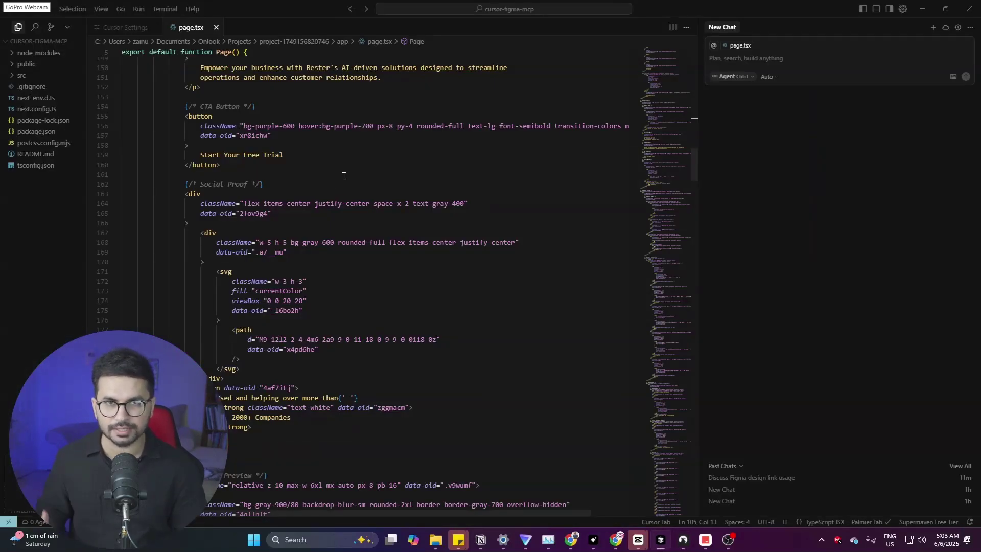
key(alt+Tab)
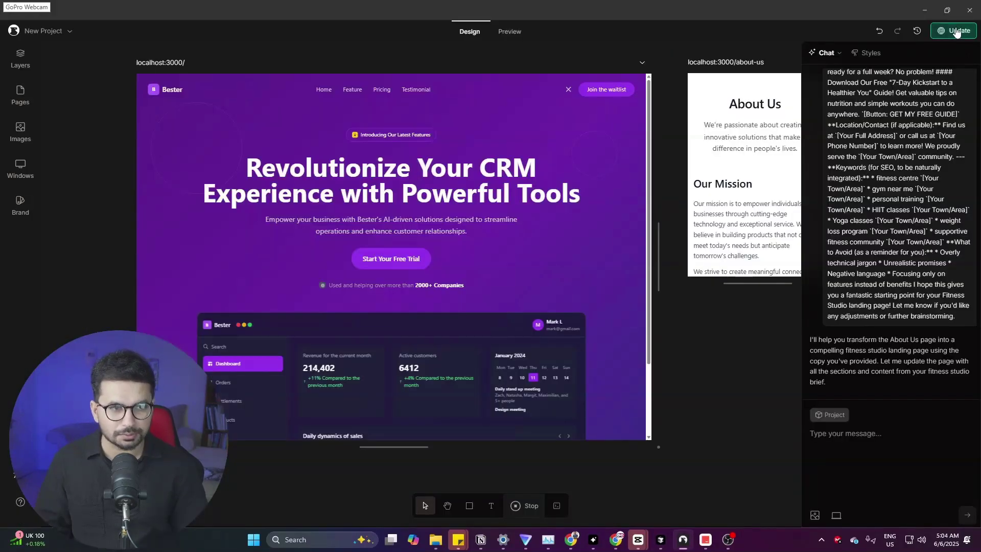
click(958, 33)
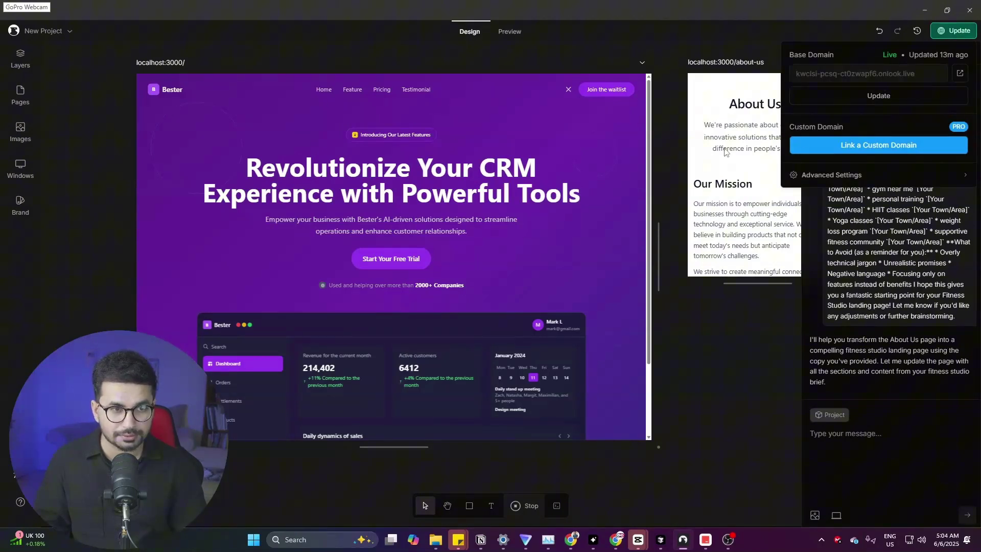
click(954, 76)
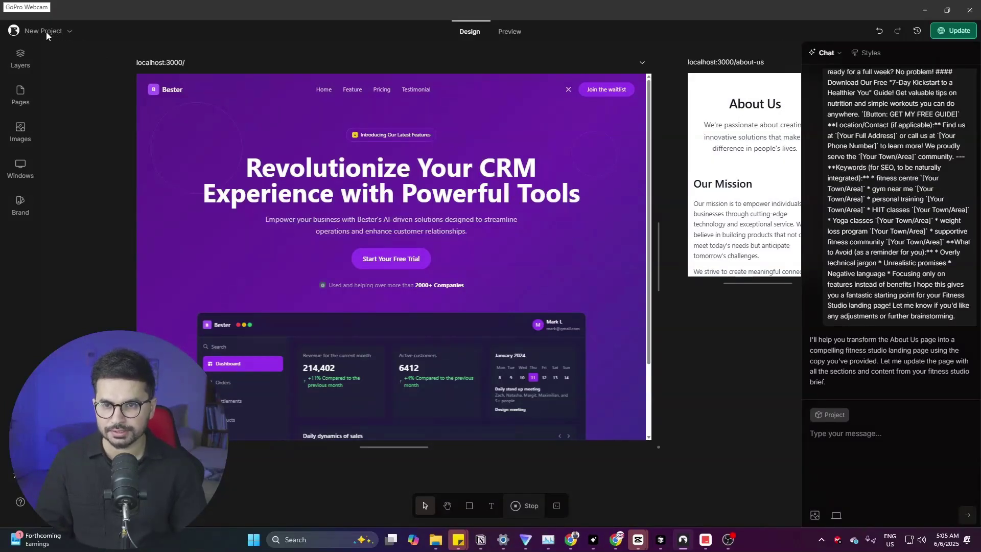
Start a from-scratch project with the pasted fitness studio description and submit it for generation
mouse_move(46, 76)
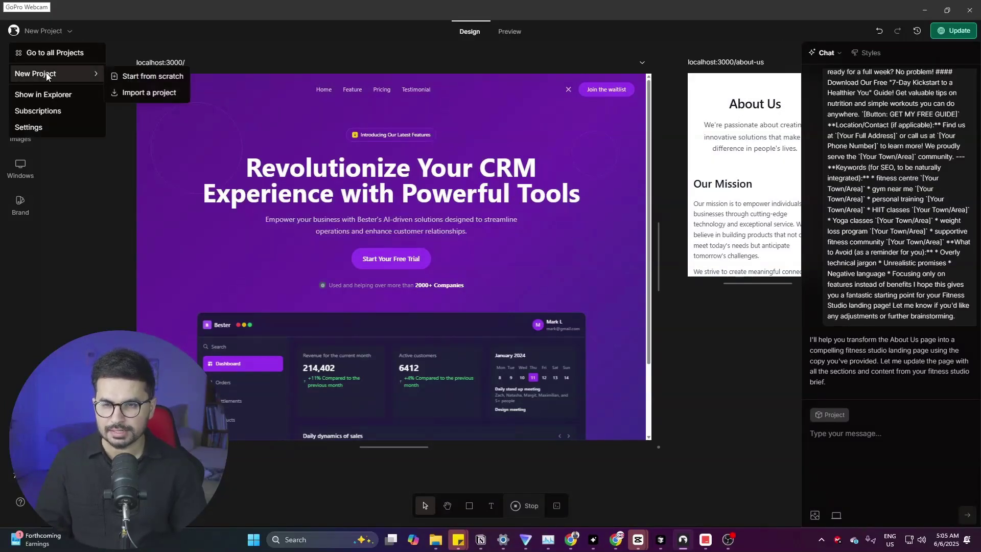
click(143, 78)
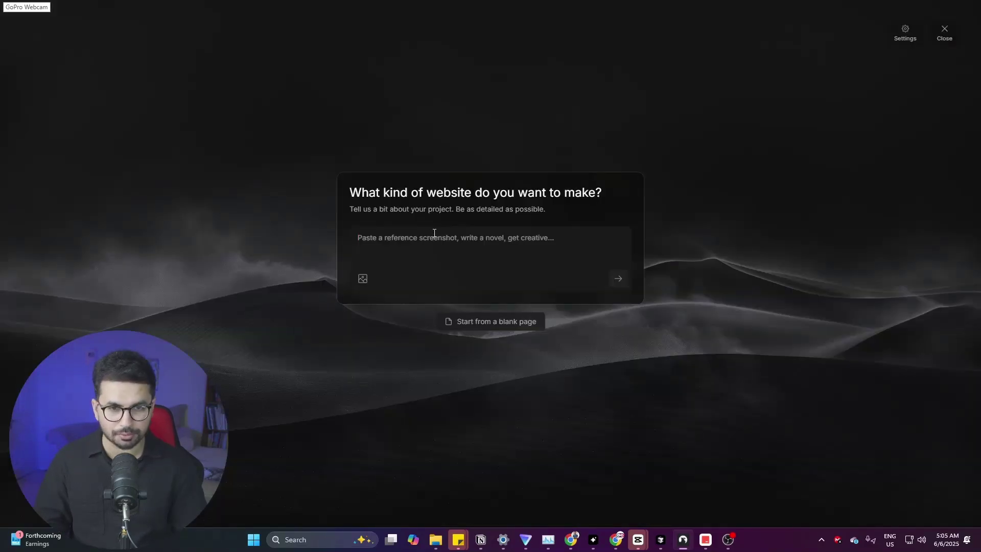
key(ctrl+v)
scroll(602, 319, up, 10)
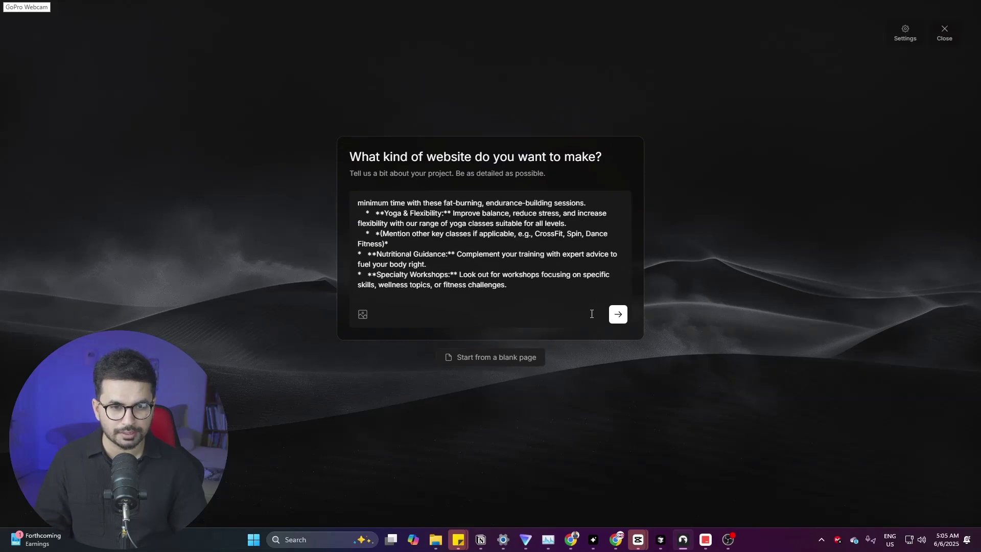
click(618, 314)
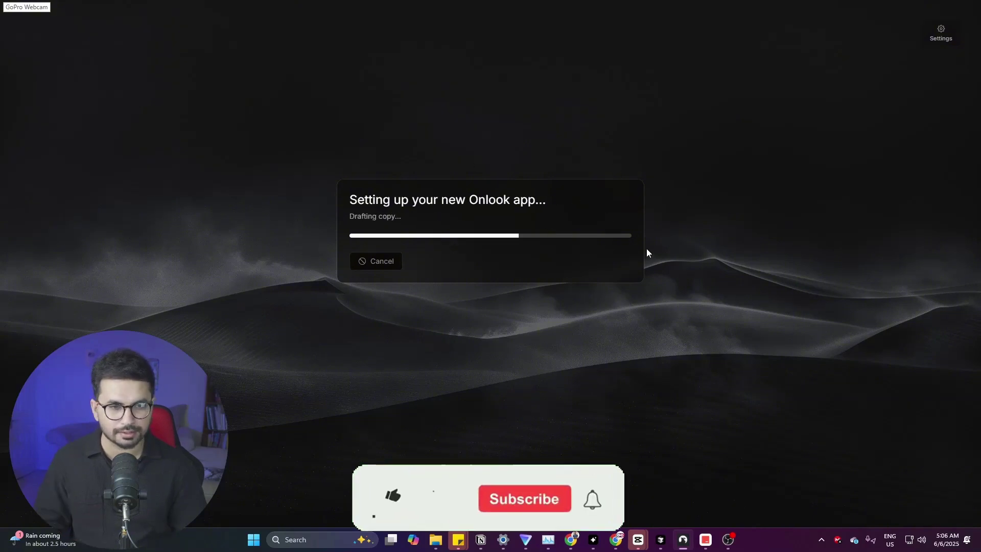
Widen the desktop preview frame of the Fitness Studio page
scroll(332, 256, down, 3)
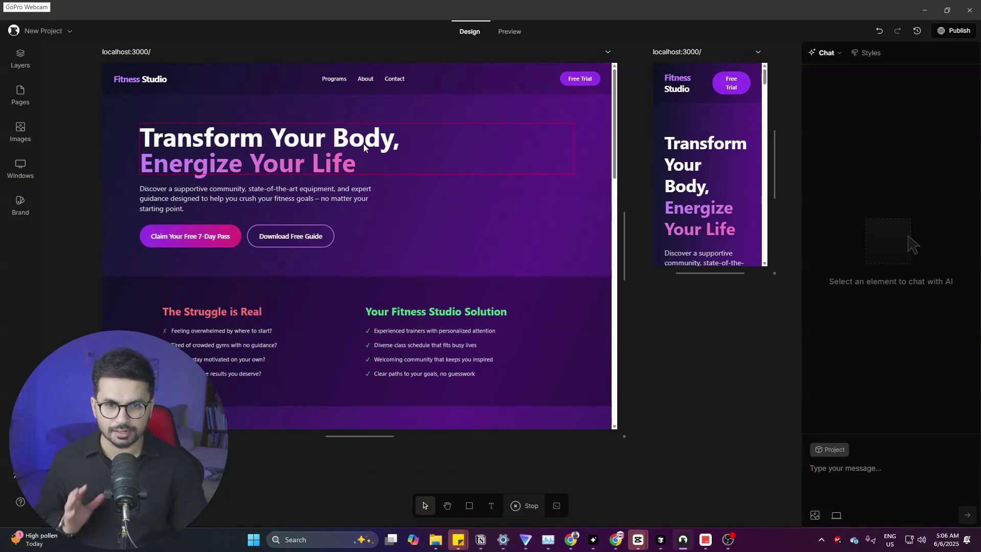
click(326, 139)
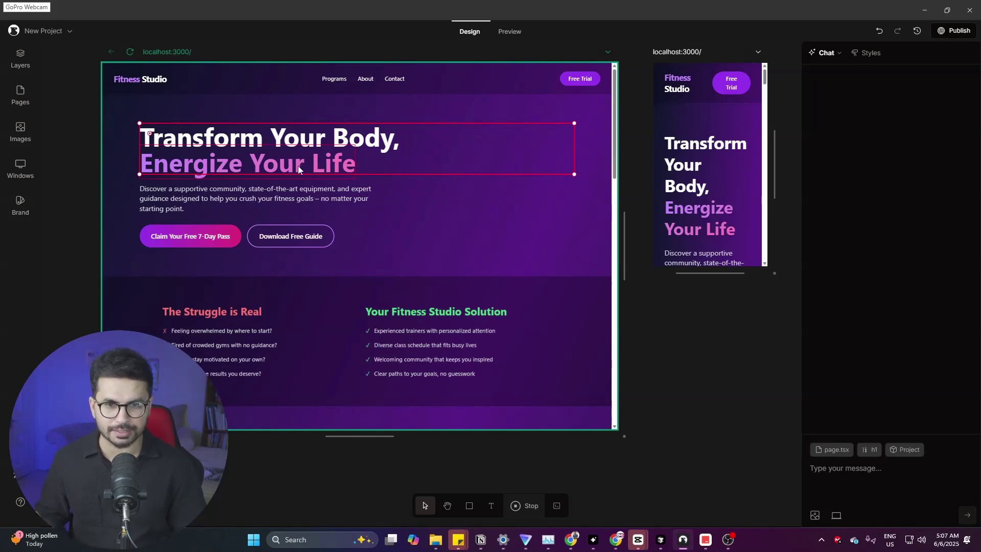
scroll(313, 324, down, 2)
scroll(577, 213, up, 2)
click(619, 250)
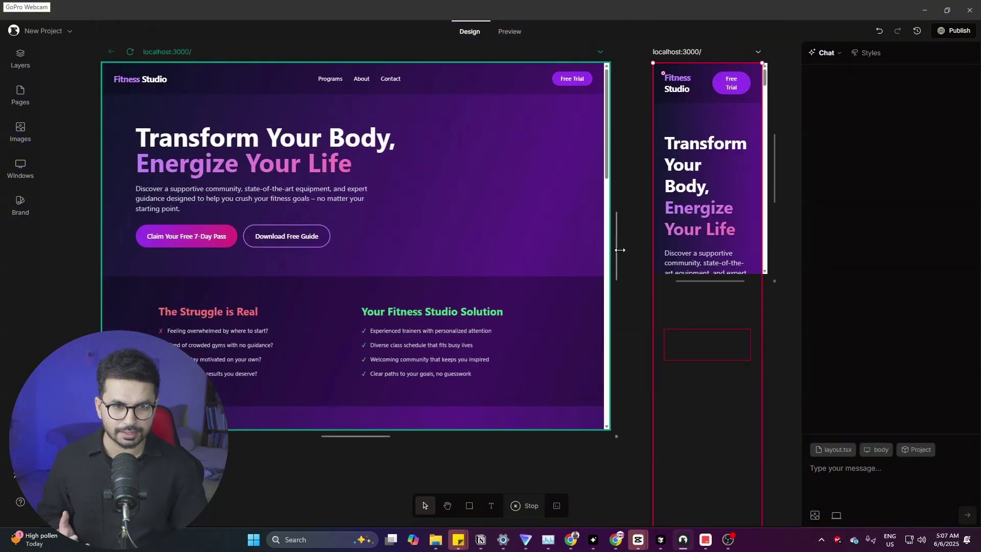
drag(618, 248, 642, 249)
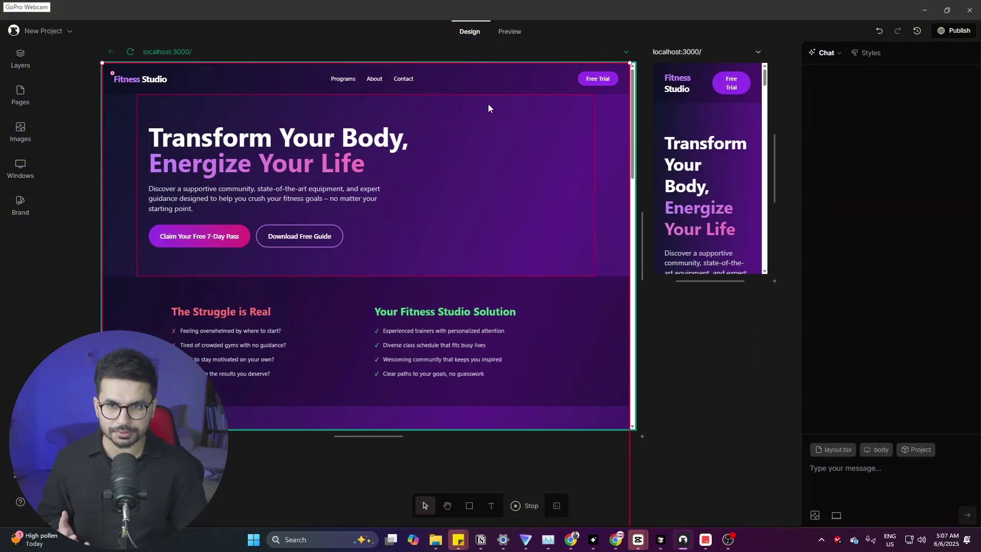
Widen and lengthen the mobile preview so the nav and both hero buttons fit
drag(774, 169, 800, 168)
drag(728, 281, 729, 368)
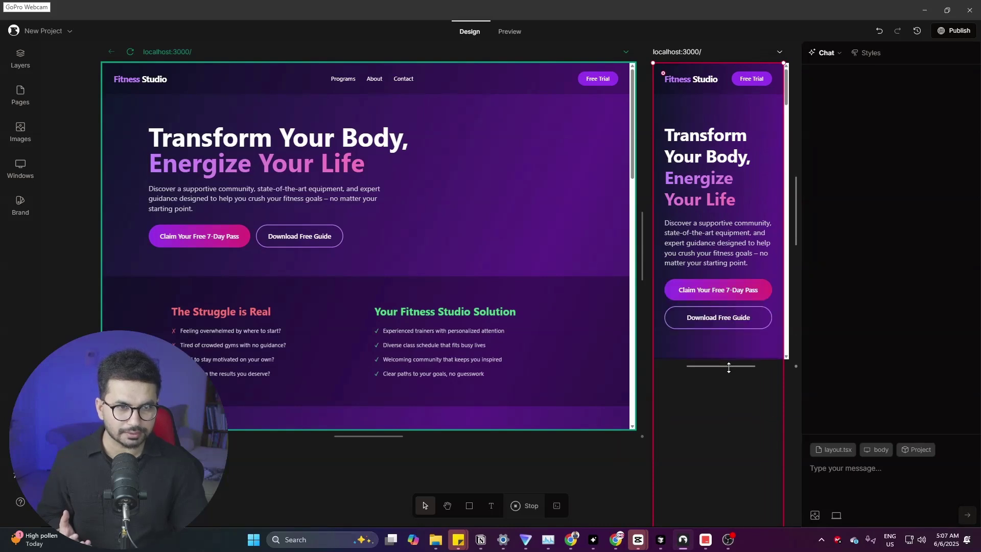
drag(786, 225, 816, 210)
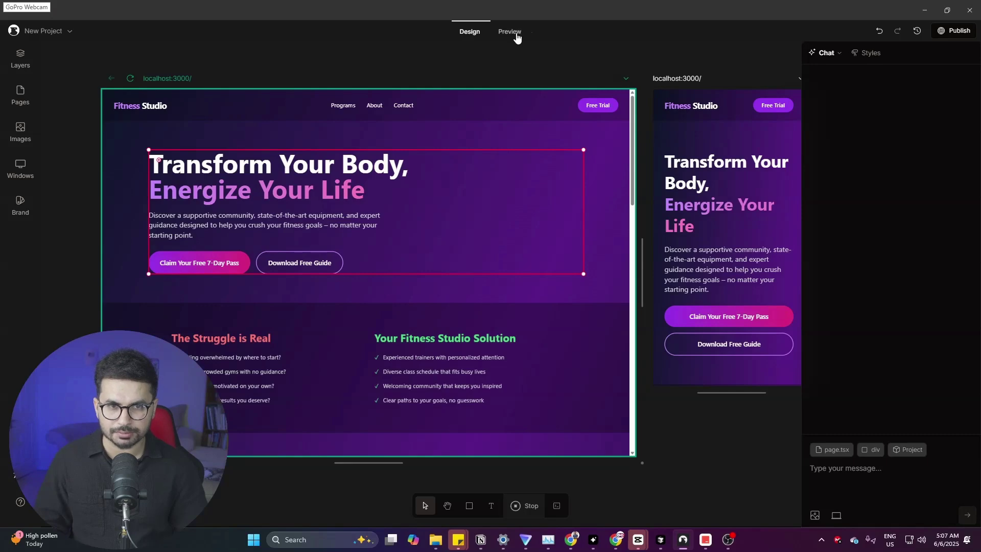
In Preview mode, scroll the desktop and mobile frames down to the testimonials and sign-up section
click(516, 39)
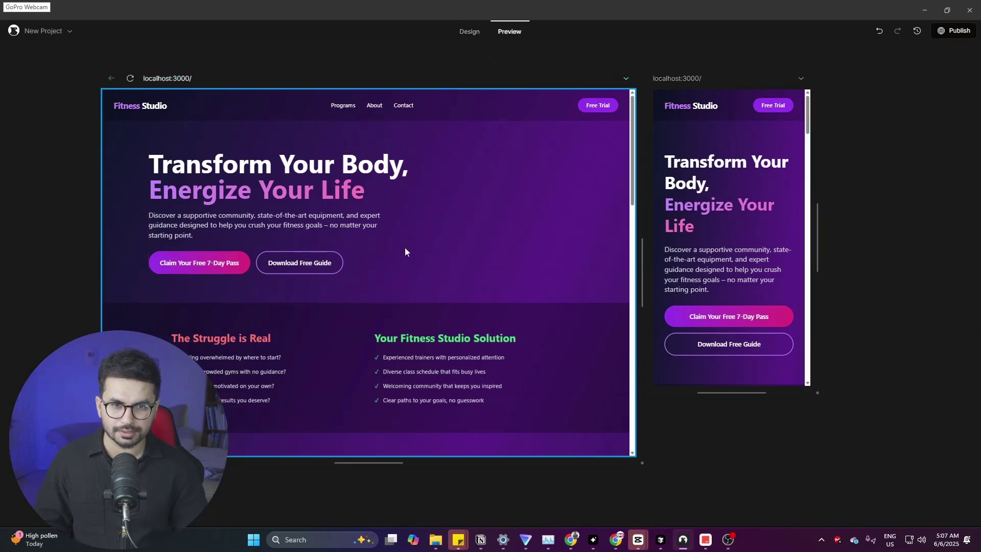
scroll(466, 258, down, 15)
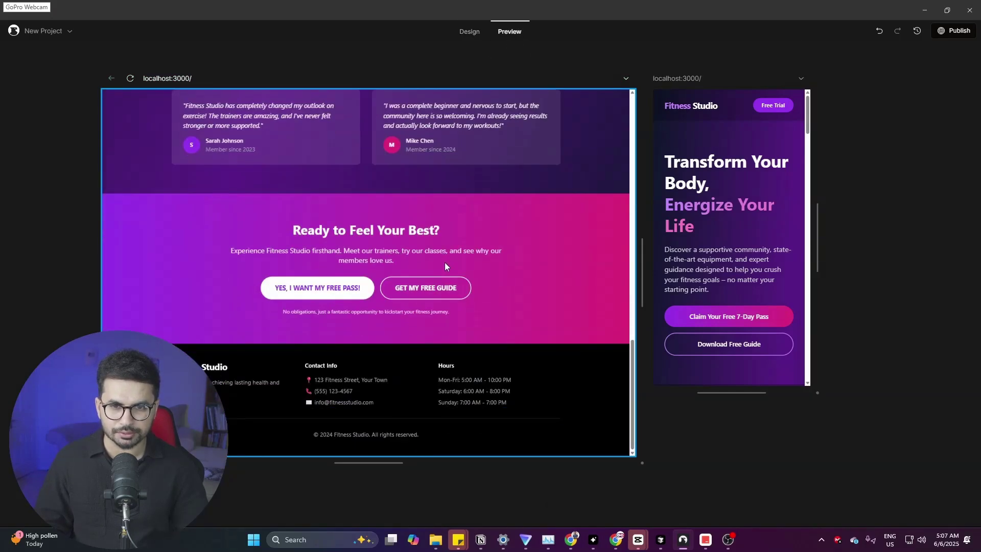
scroll(516, 358, up, 15)
scroll(404, 235, down, 15)
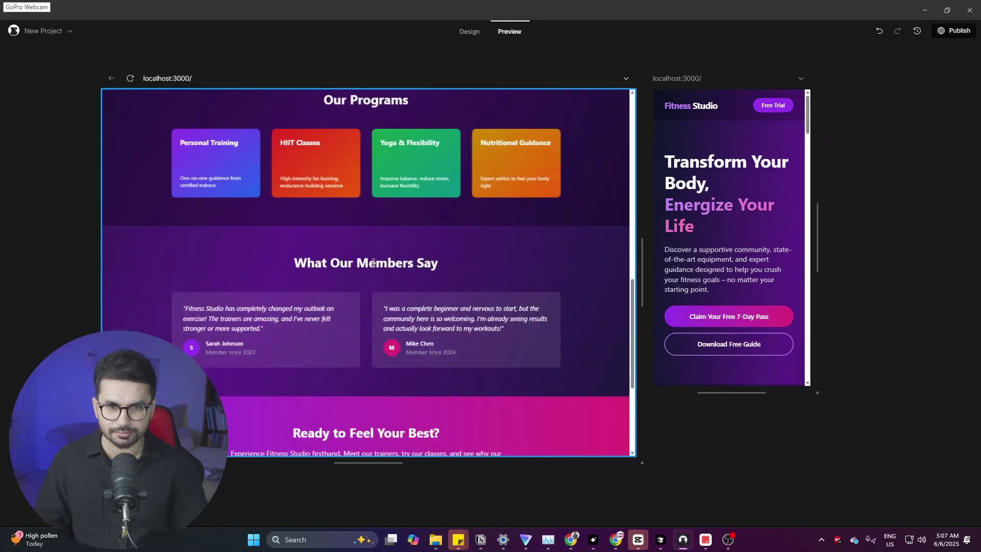
scroll(218, 288, up, 12)
scroll(218, 288, up, 5)
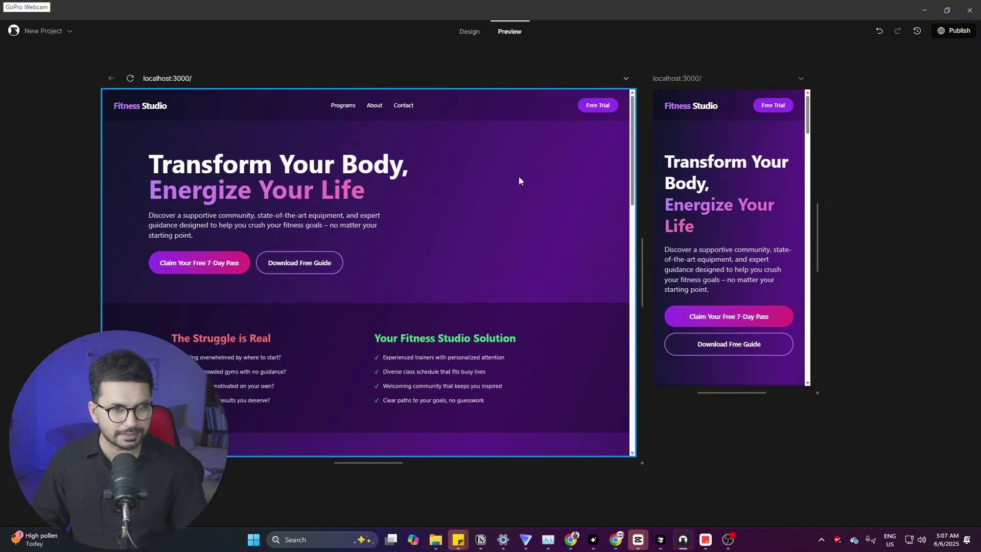
scroll(513, 173, down, 15)
scroll(529, 219, up, 15)
scroll(402, 339, down, 8)
scroll(402, 339, down, 5)
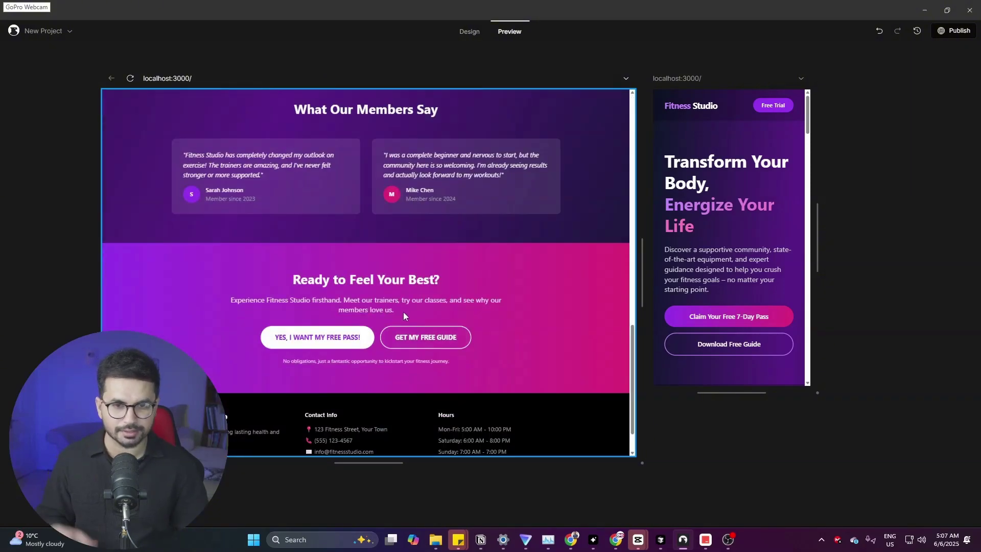
scroll(730, 229, down, 6)
scroll(728, 295, down, 4)
Back in Design mode, scroll the Layers tree to the 'Unlock a Better You' section
click(469, 31)
click(21, 58)
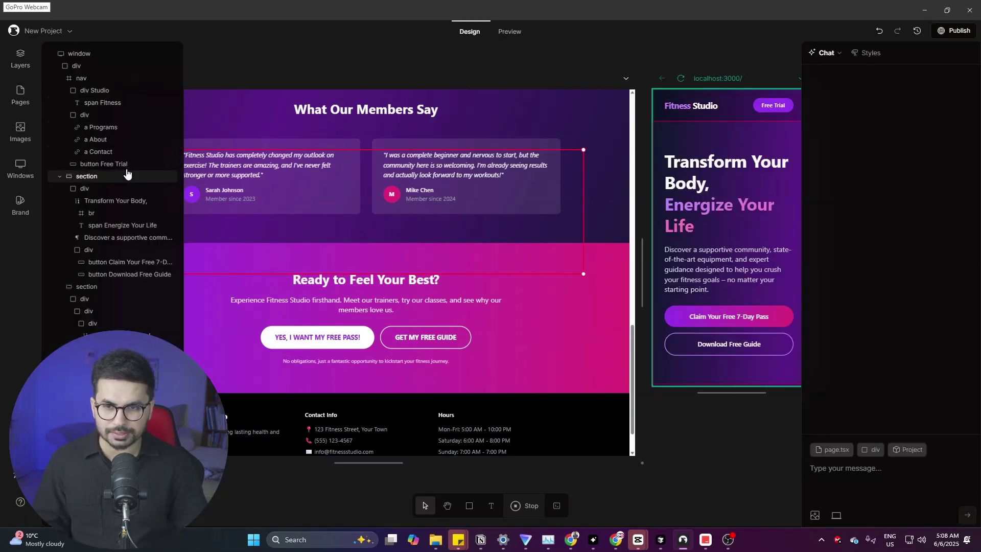
scroll(121, 156, down, 10)
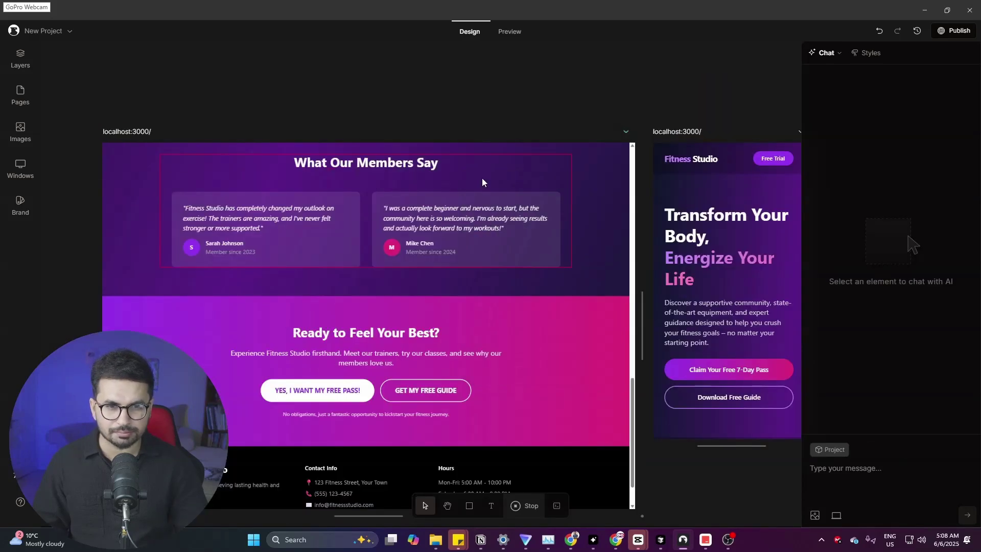
Open the 'What Our Members Say' testimonials section's code in Cursor via 'View element in Cursor'
click(474, 170)
right_click(474, 170)
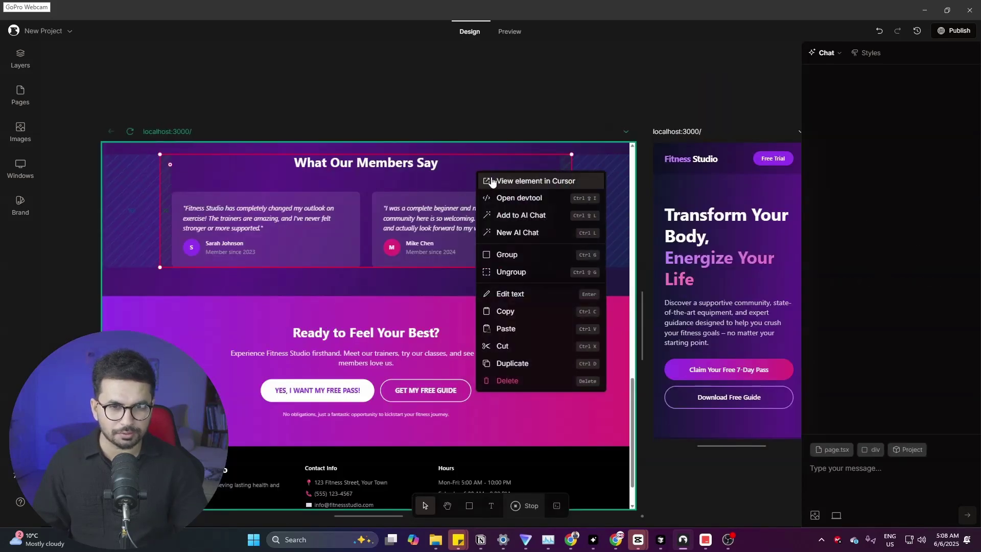
click(496, 181)
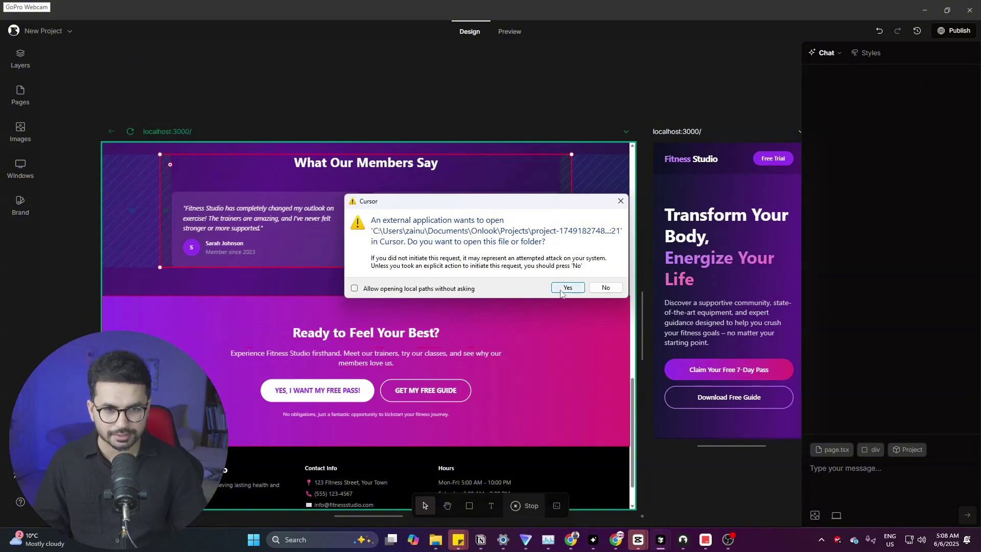
click(567, 287)
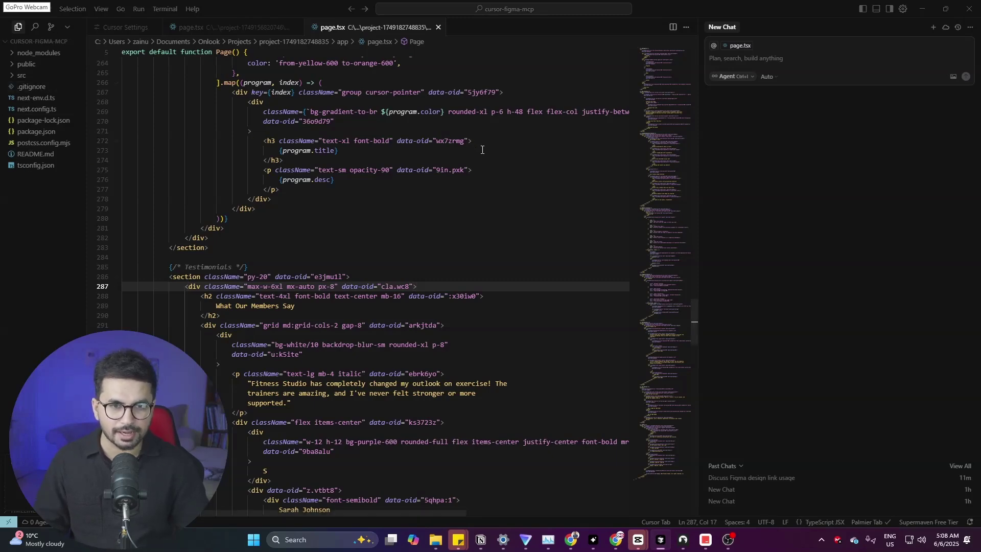
Switch between the Onlook design and the testimonials code, finishing on the Onlook canvas
key(alt+Tab)
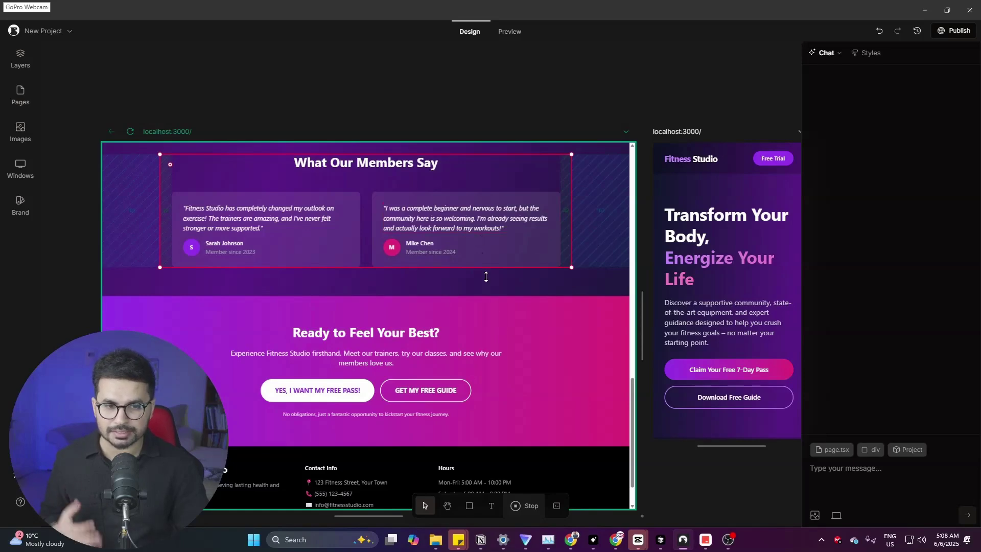
scroll(487, 283, up, 1)
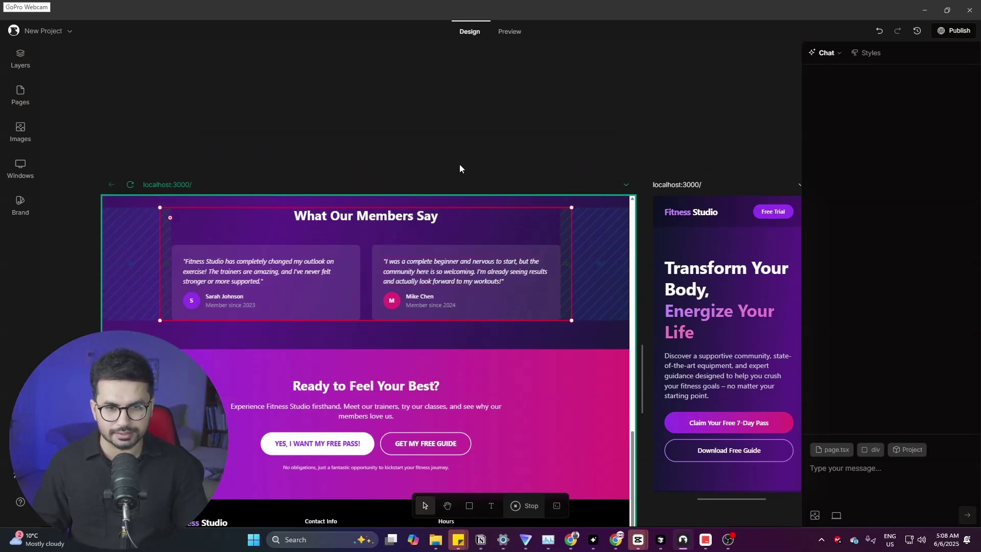
key(alt+Tab)
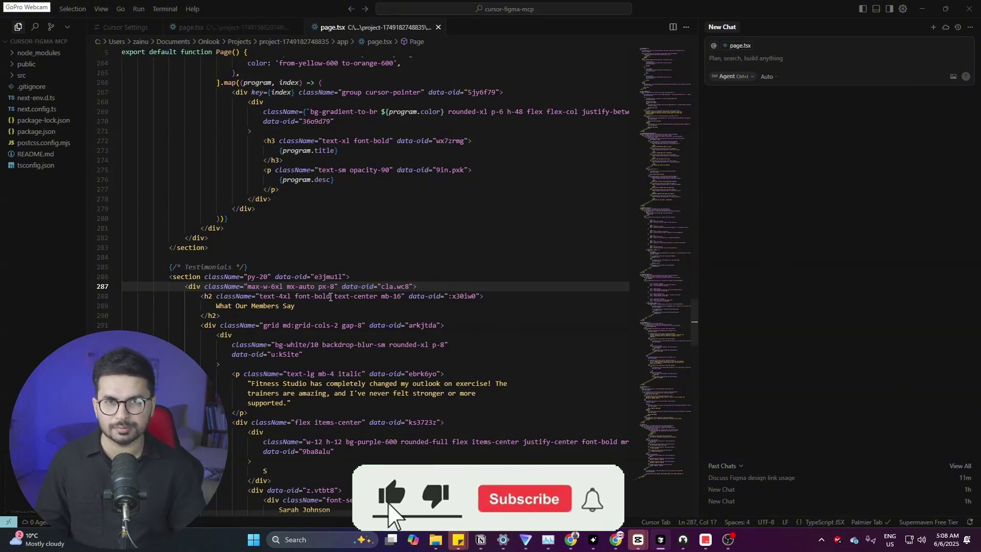
key(alt+Tab)
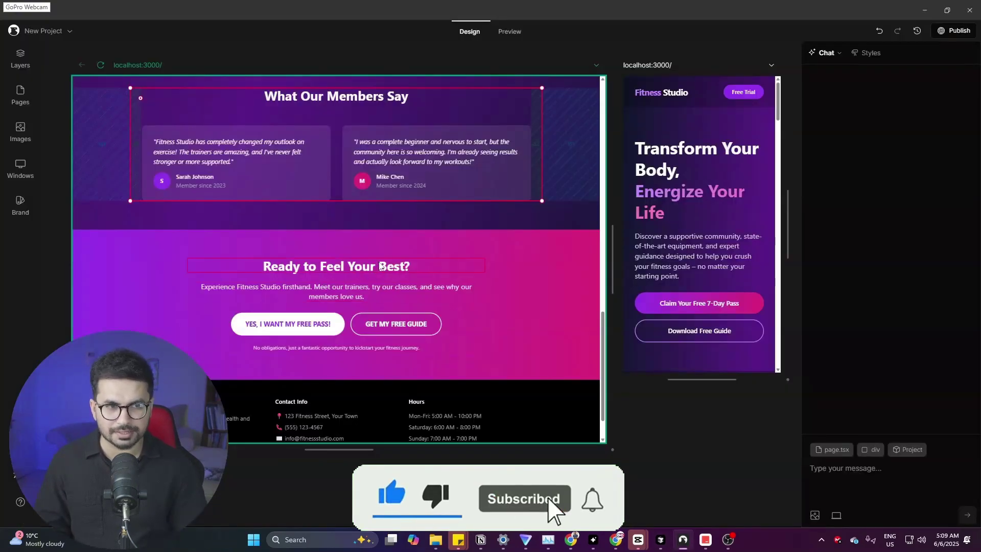